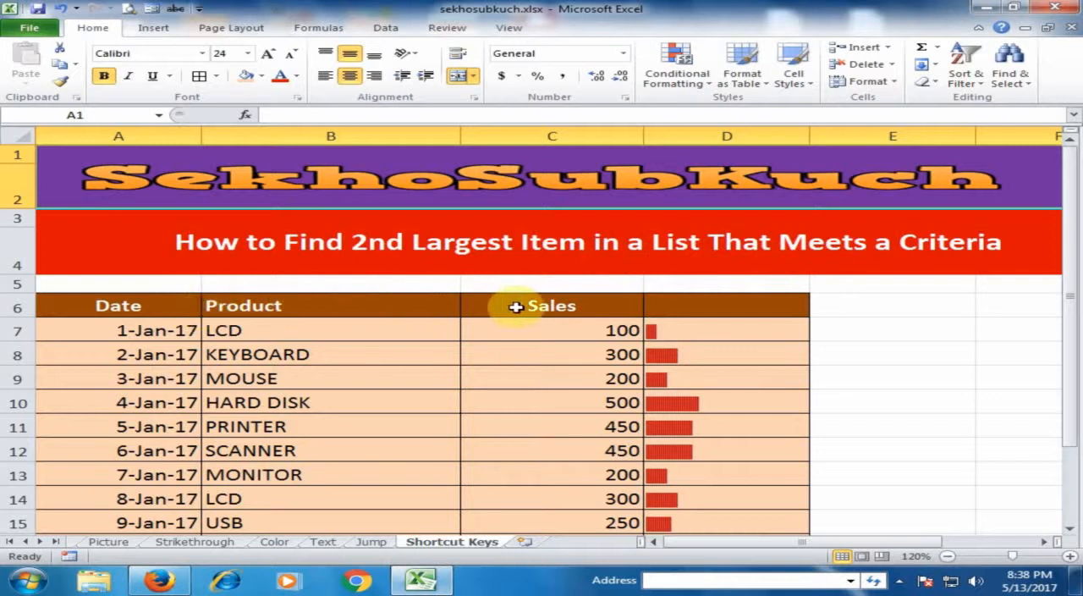
Examine the products and their sales in the table, along with the summary rows beneath it.
{"action": "left_click", "coordinate": [136, 334]}
{"action": "left_click", "coordinate": [292, 334]}
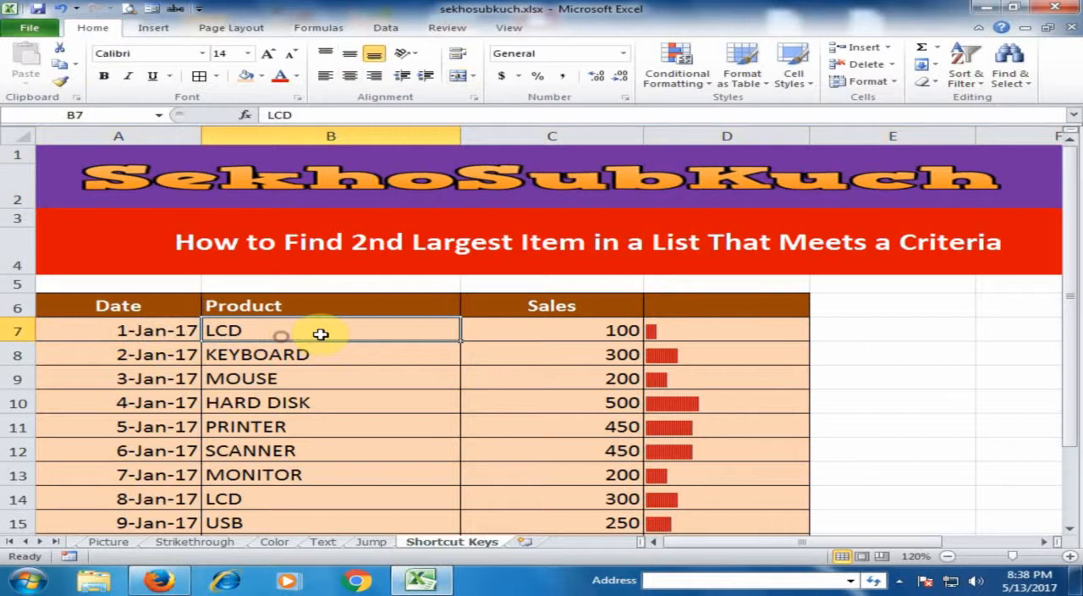
{"action": "left_click", "coordinate": [529, 337]}
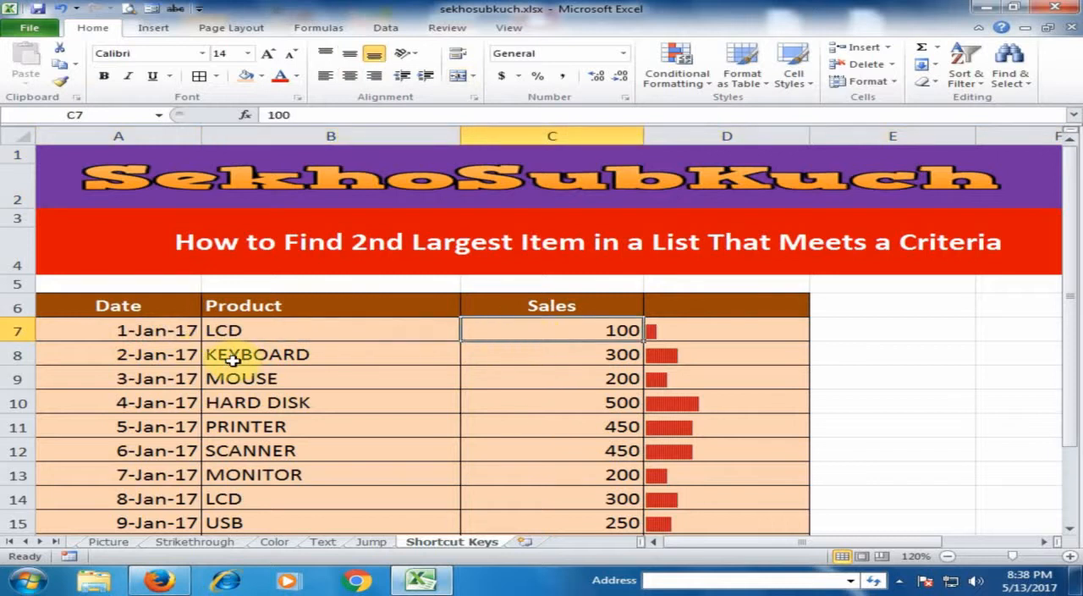
{"action": "left_click", "coordinate": [303, 355]}
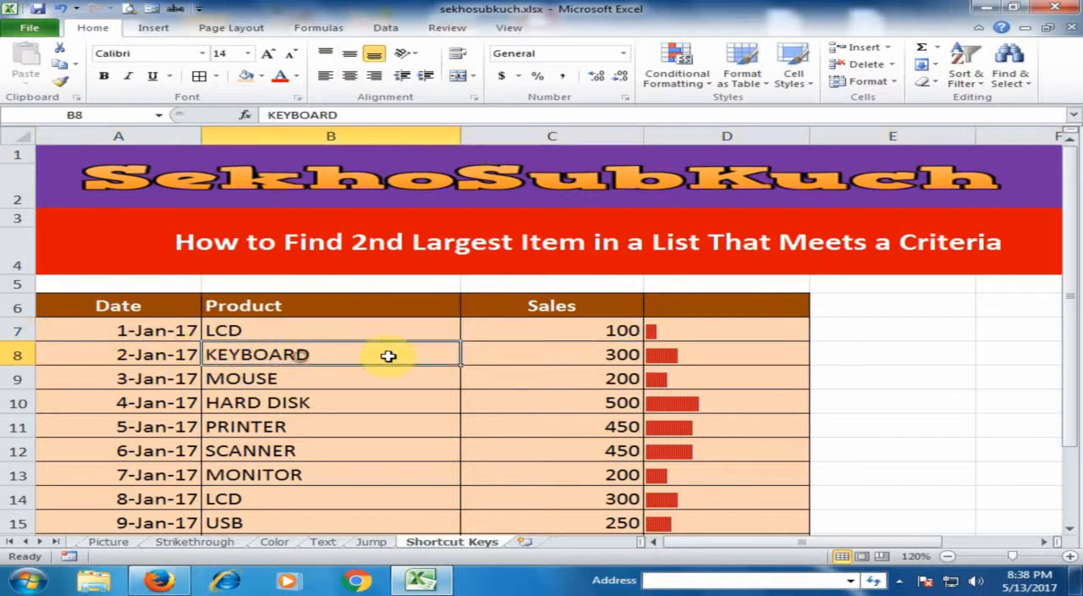
{"action": "left_click", "coordinate": [532, 354]}
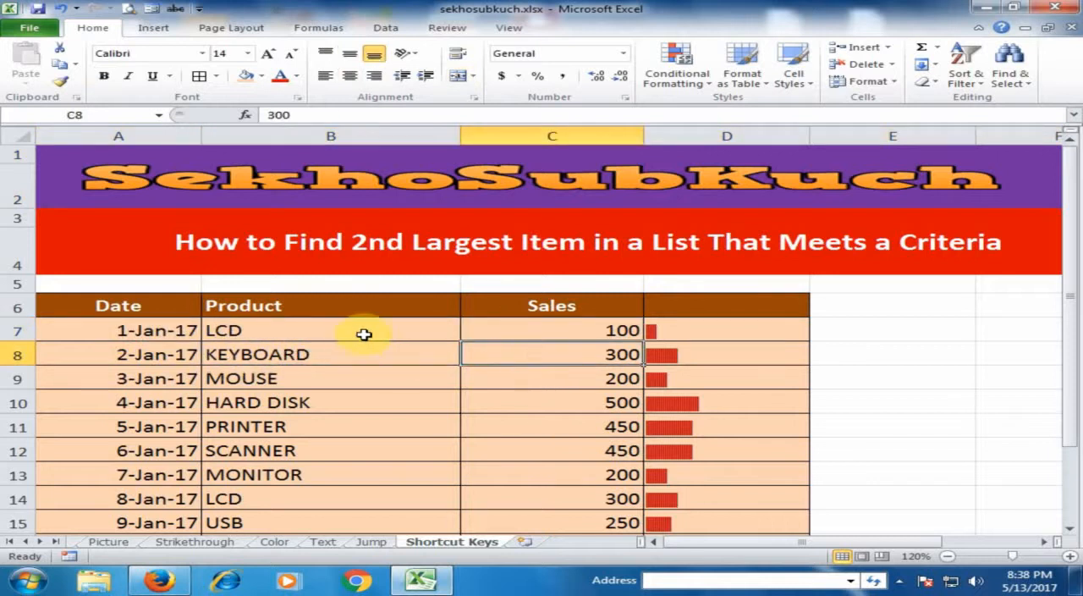
{"action": "scroll", "coordinate": [363, 335], "scroll_direction": "down", "scroll_amount": 2}
{"action": "scroll", "coordinate": [366, 331], "scroll_direction": "up", "scroll_amount": 2}
{"action": "scroll", "coordinate": [366, 332], "scroll_direction": "down", "scroll_amount": 2}
{"action": "scroll", "coordinate": [379, 325], "scroll_direction": "up", "scroll_amount": 1}
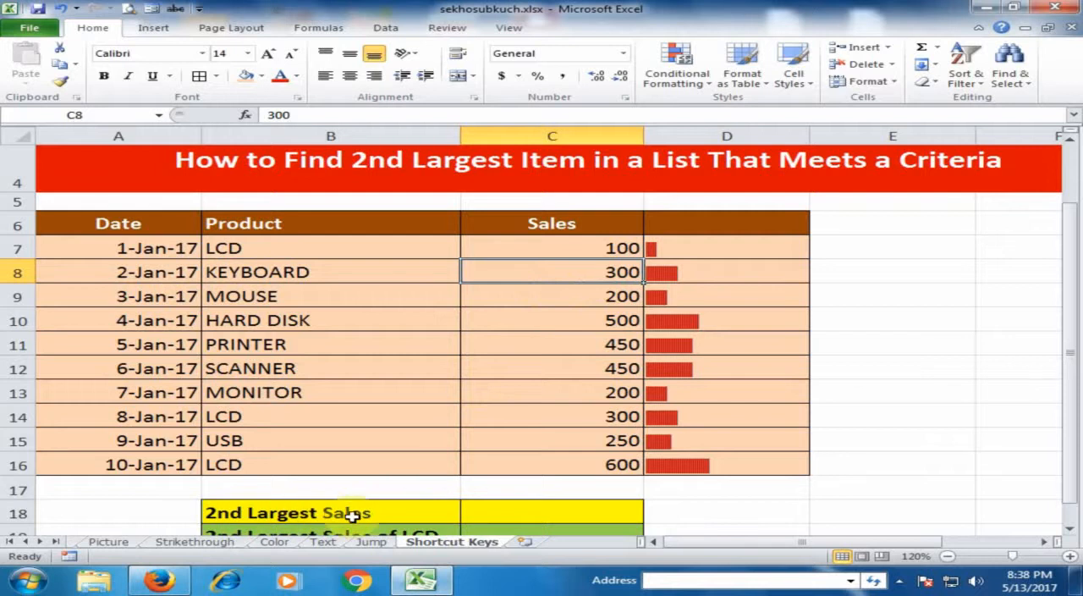
Enter the formula =LARGE(C7:C16,2) in C18, beside the 2nd Largest Sales label.
{"action": "left_click", "coordinate": [480, 514]}
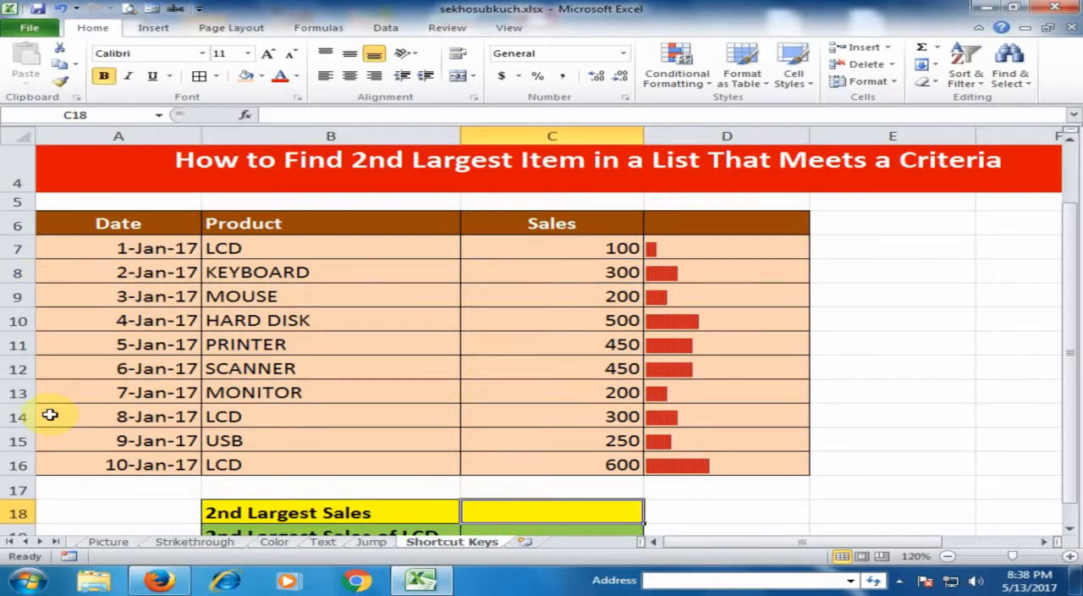
{"action": "type", "text": "="}
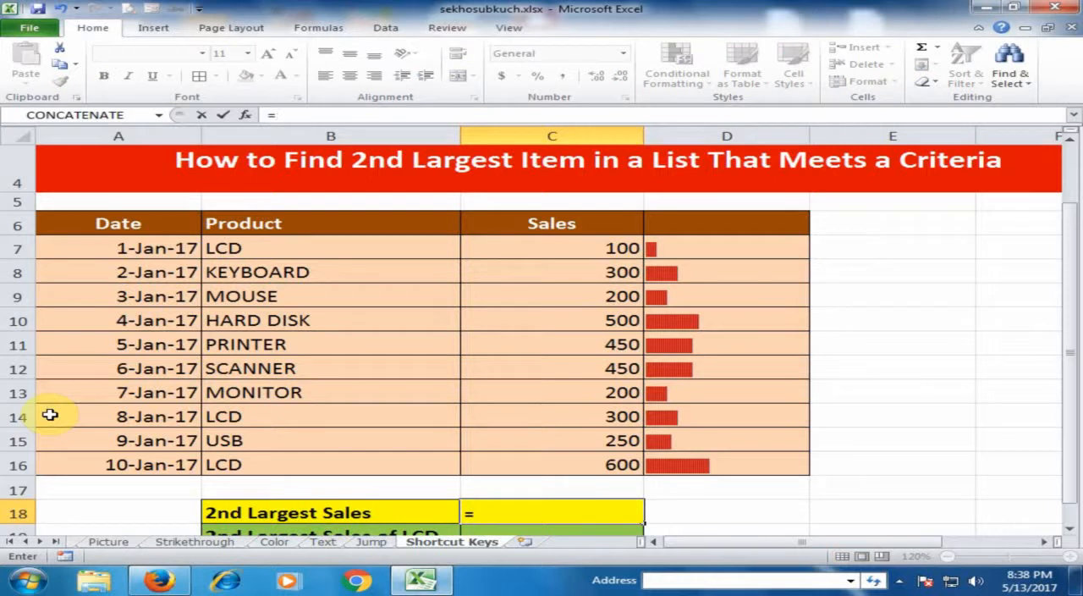
{"action": "type", "text": "la"}
{"action": "key", "text": "Tab"}
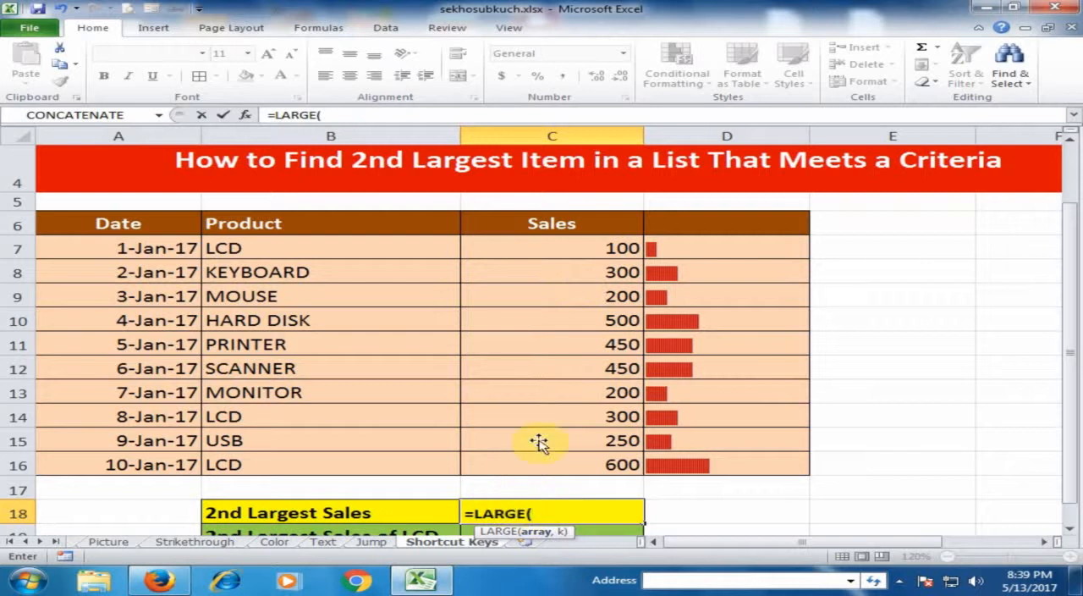
{"action": "left_click_drag", "start_coordinate": [556, 247], "coordinate": [580, 464]}
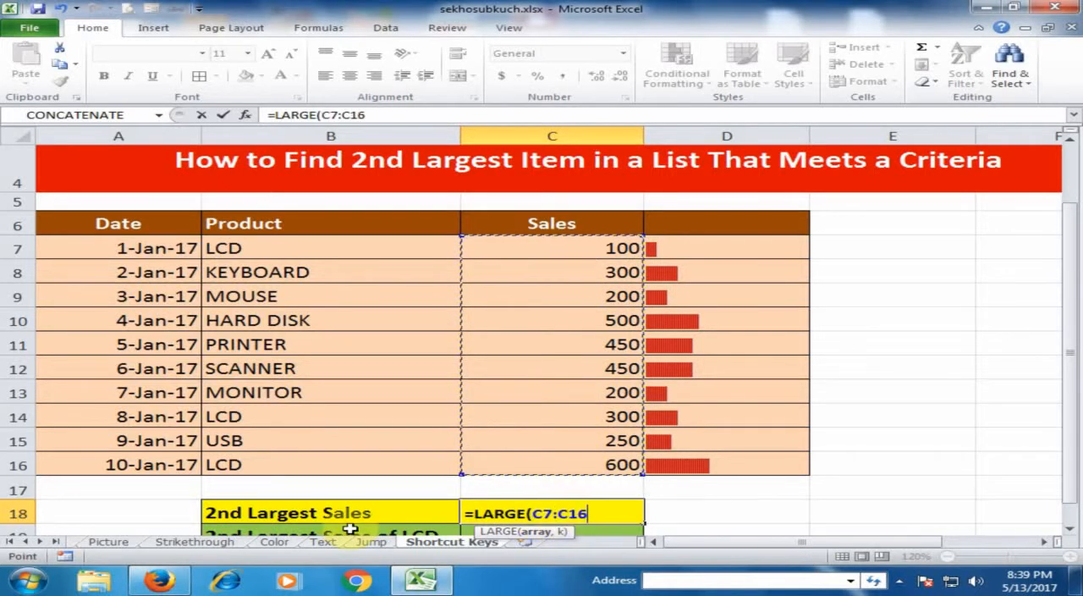
{"action": "type", "text": ",2"}
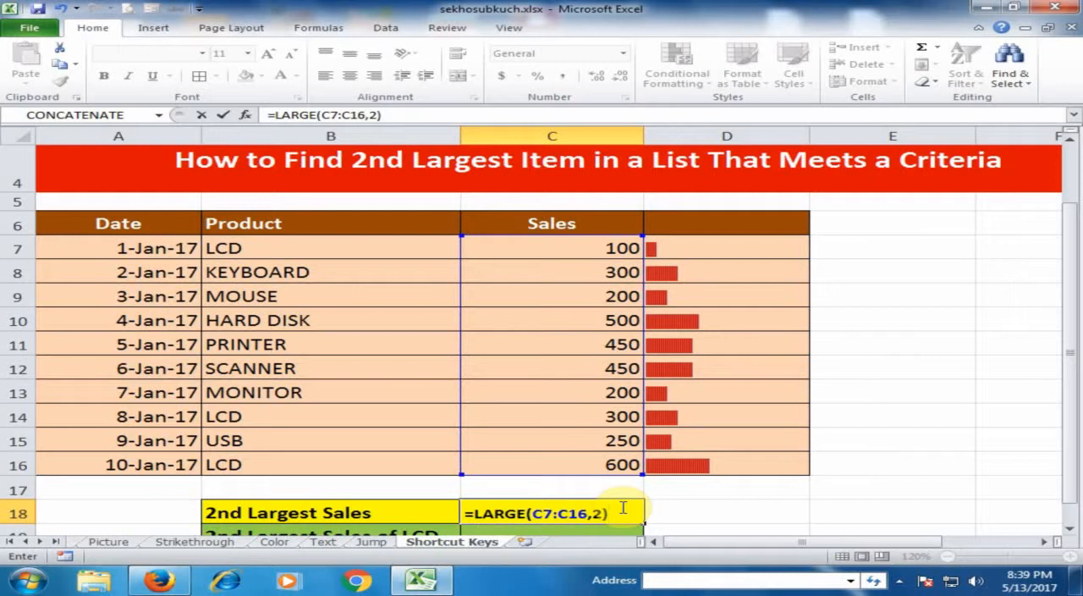
{"action": "key", "text": "Return"}
Compare the 2nd Largest Sales result with the LCD sales in C16 and the hard disk sales in C10.
{"action": "left_click", "coordinate": [622, 462]}
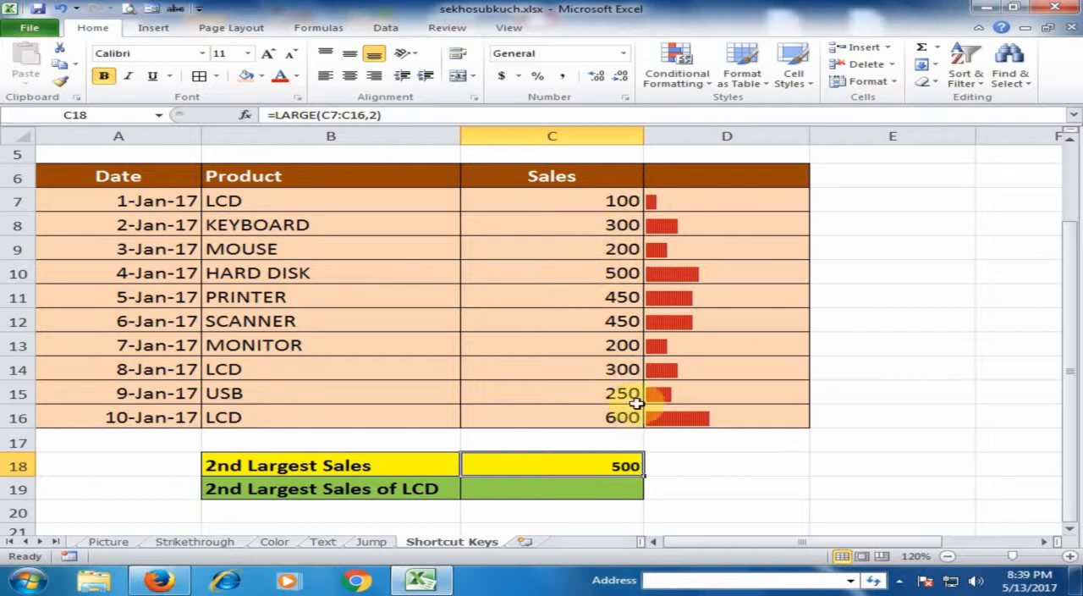
{"action": "left_click", "coordinate": [614, 419]}
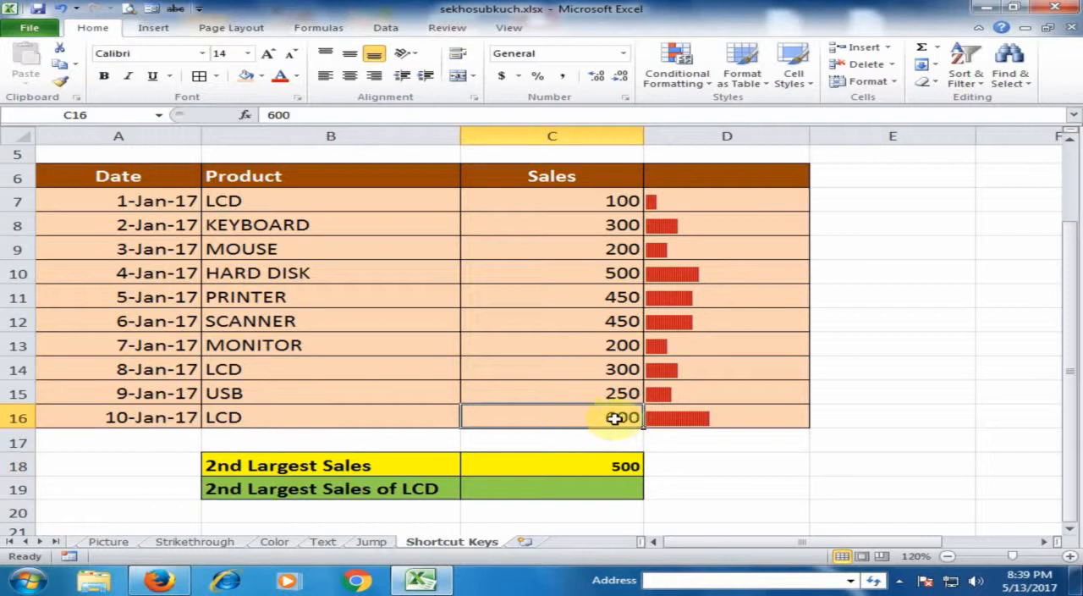
{"action": "left_click", "coordinate": [617, 275]}
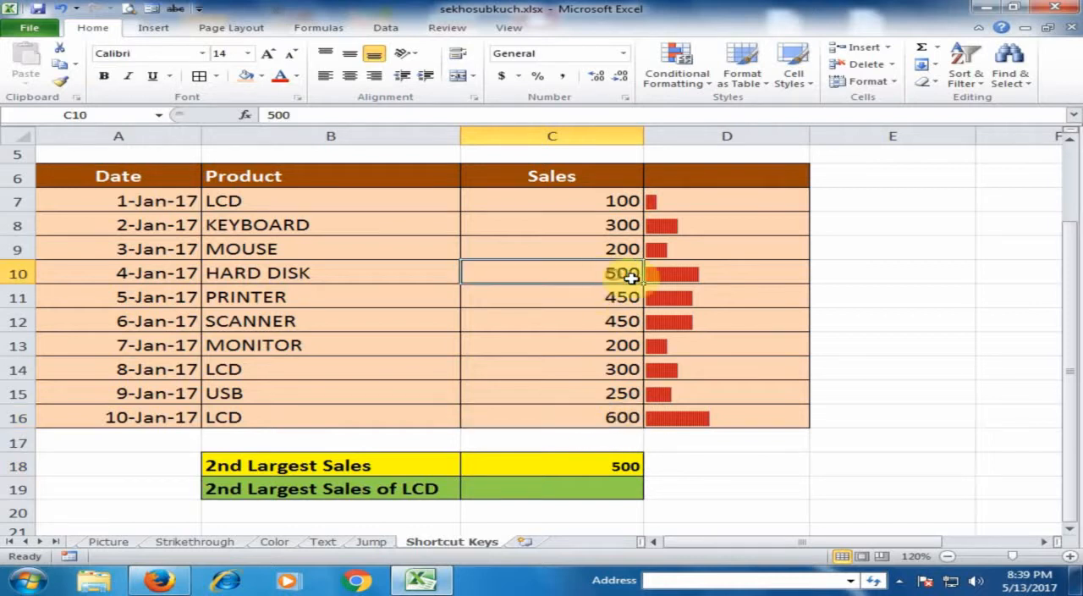
Change the k argument of the LARGE formula in C18 to 3 and inspect the result.
{"action": "double_click", "coordinate": [626, 467]}
{"action": "left_click", "coordinate": [593, 468]}
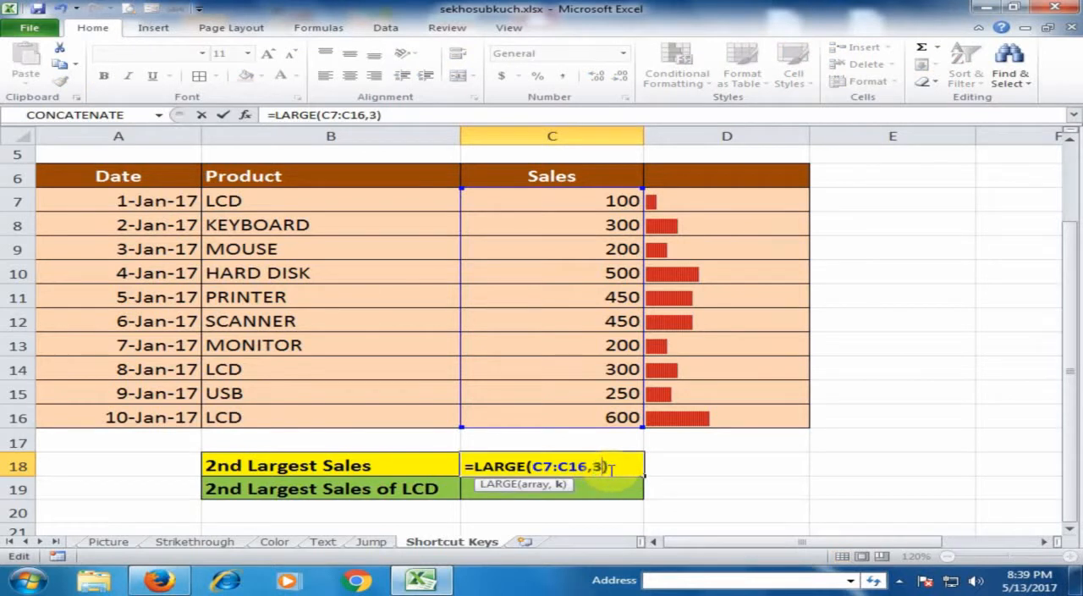
{"action": "key", "text": "Return"}
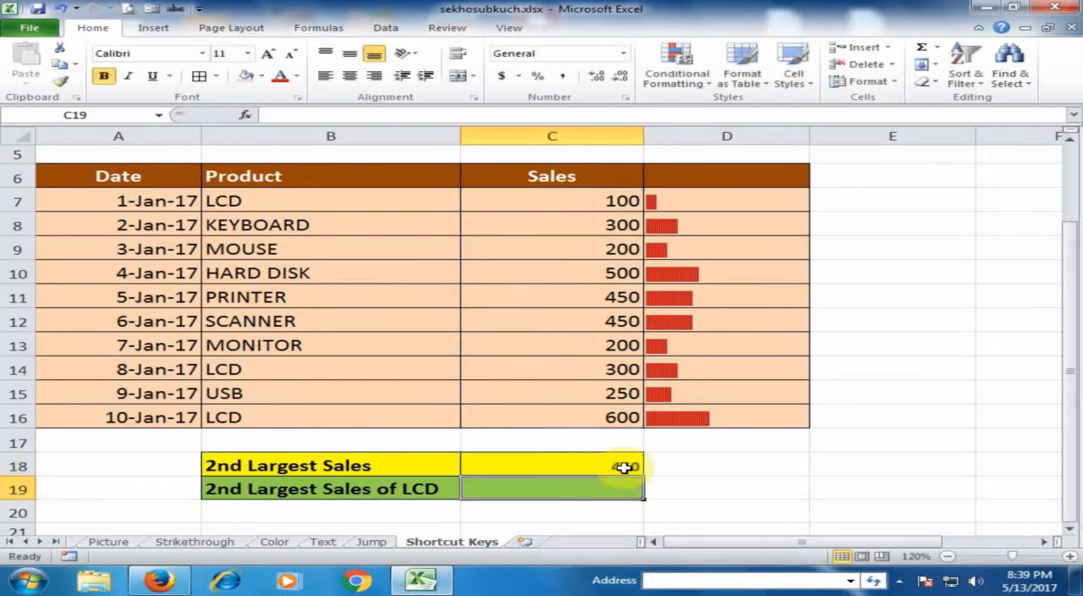
{"action": "left_click", "coordinate": [636, 472]}
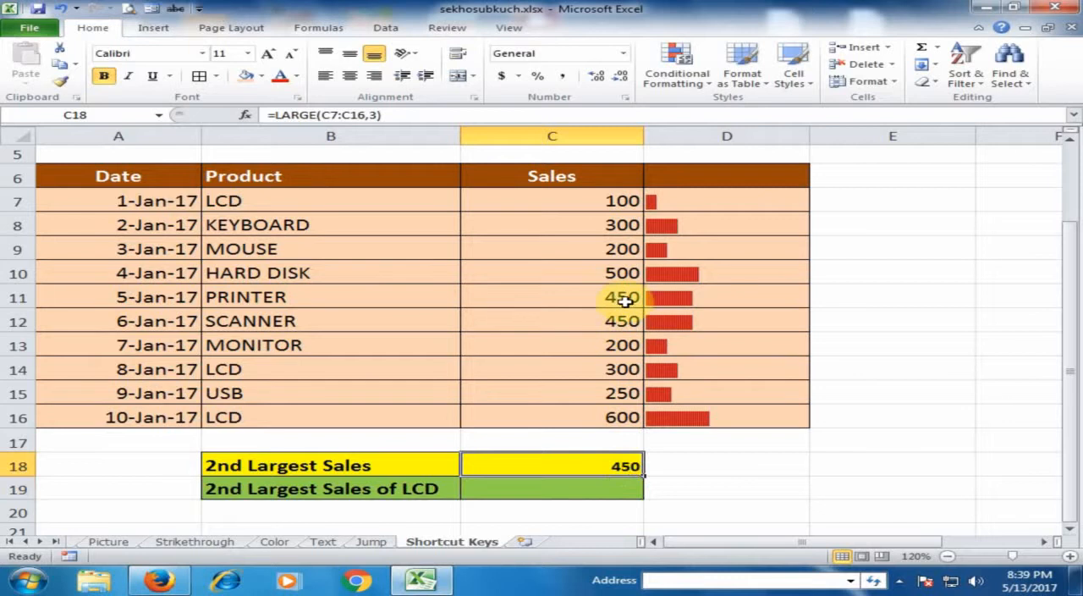
Change the k argument of the LARGE formula in C18 to 1.
{"action": "double_click", "coordinate": [633, 461]}
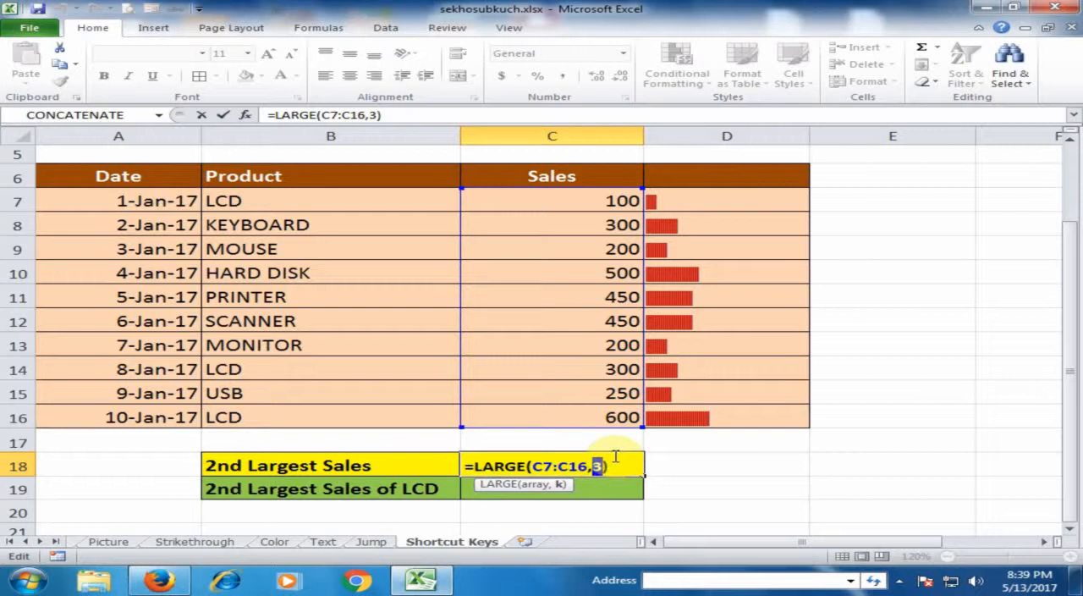
{"action": "key", "text": "Return"}
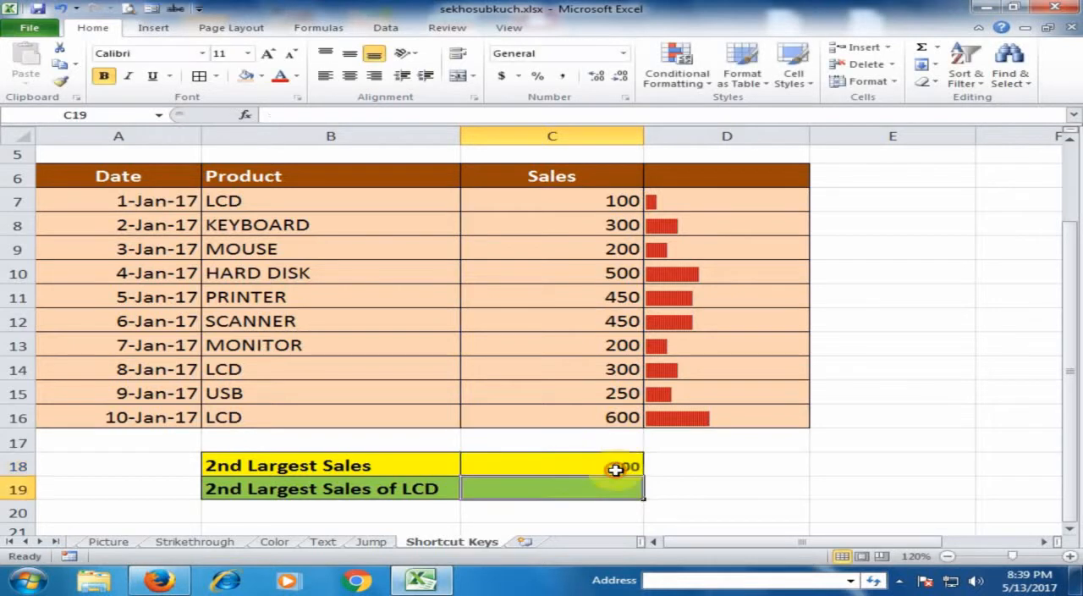
{"action": "left_click", "coordinate": [626, 466]}
Set the k argument of the LARGE formula in C18 back to 2.
{"action": "double_click", "coordinate": [626, 465]}
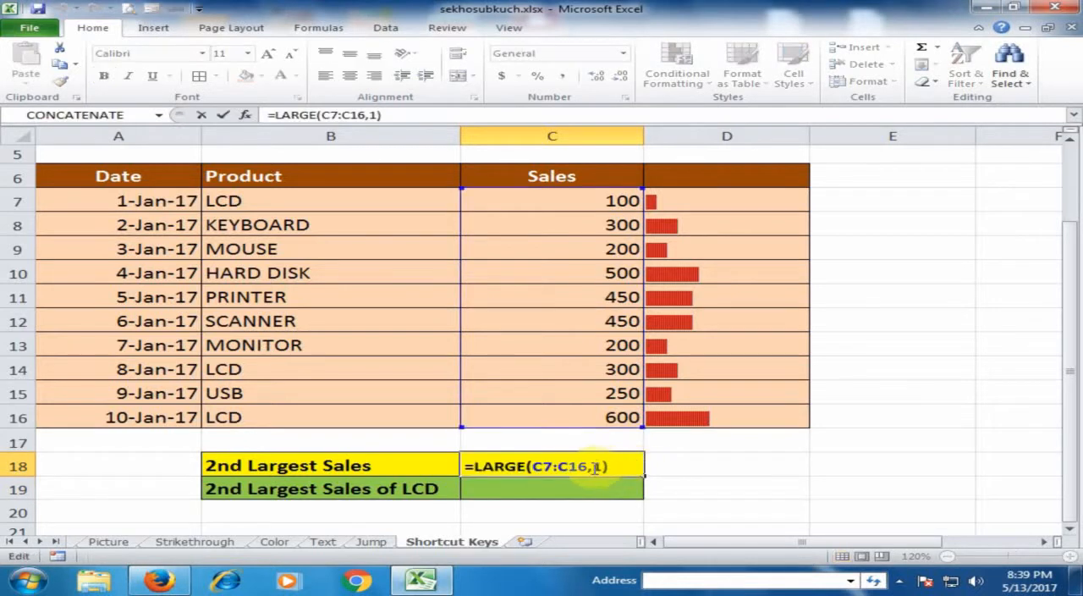
{"action": "left_click_drag", "start_coordinate": [594, 468], "coordinate": [603, 467]}
{"action": "type", "text": "2"}
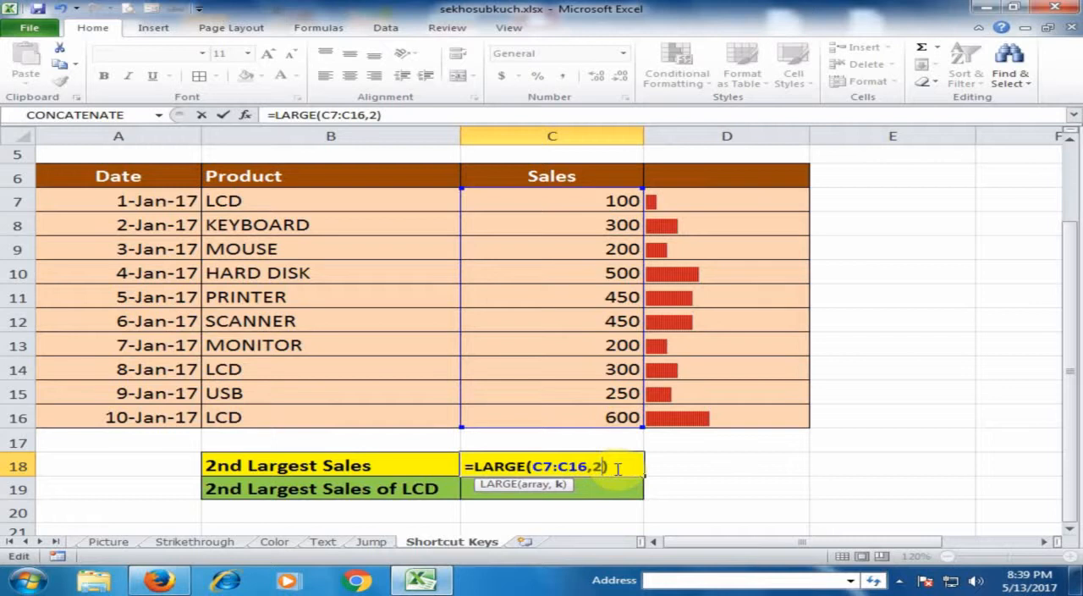
{"action": "key", "text": "ctrl+Return"}
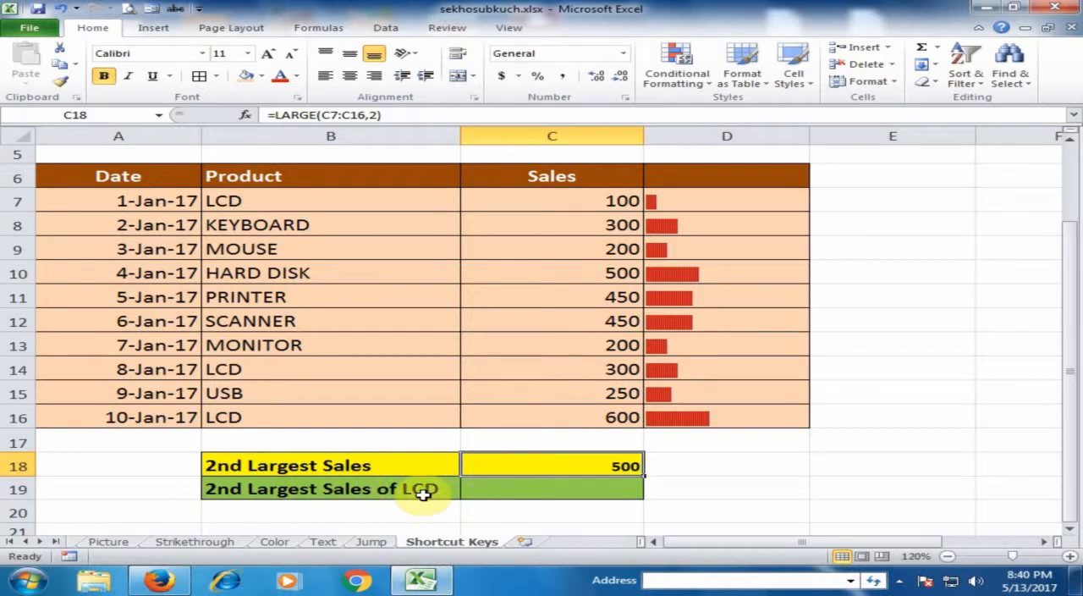
In C19, start a LARGE formula with a nested IF that tests whether B7:B16 equals "LCD".
{"action": "left_click", "coordinate": [494, 492]}
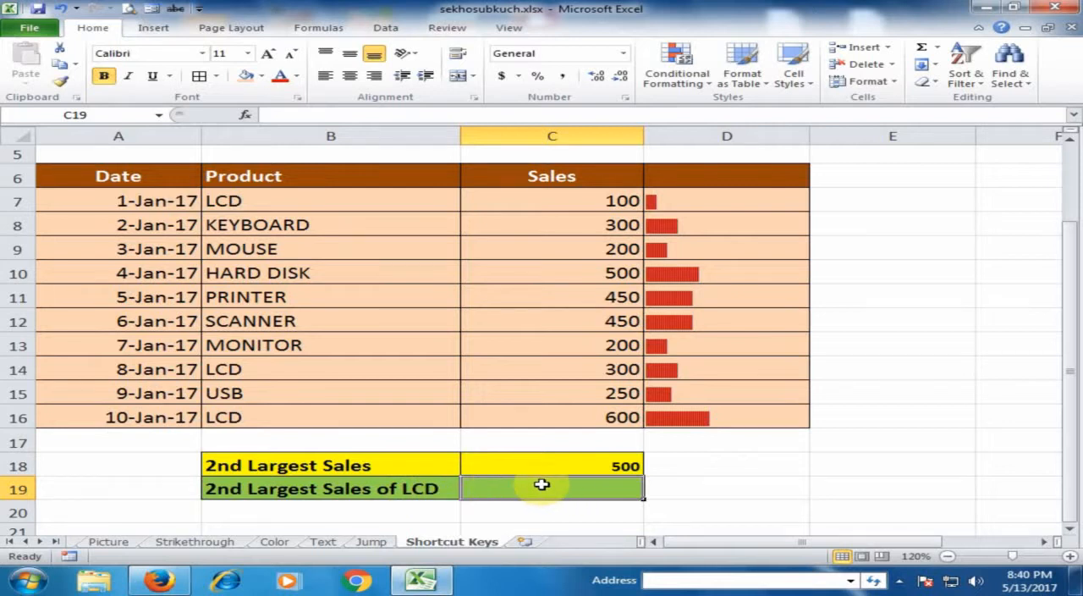
{"action": "type", "text": "="}
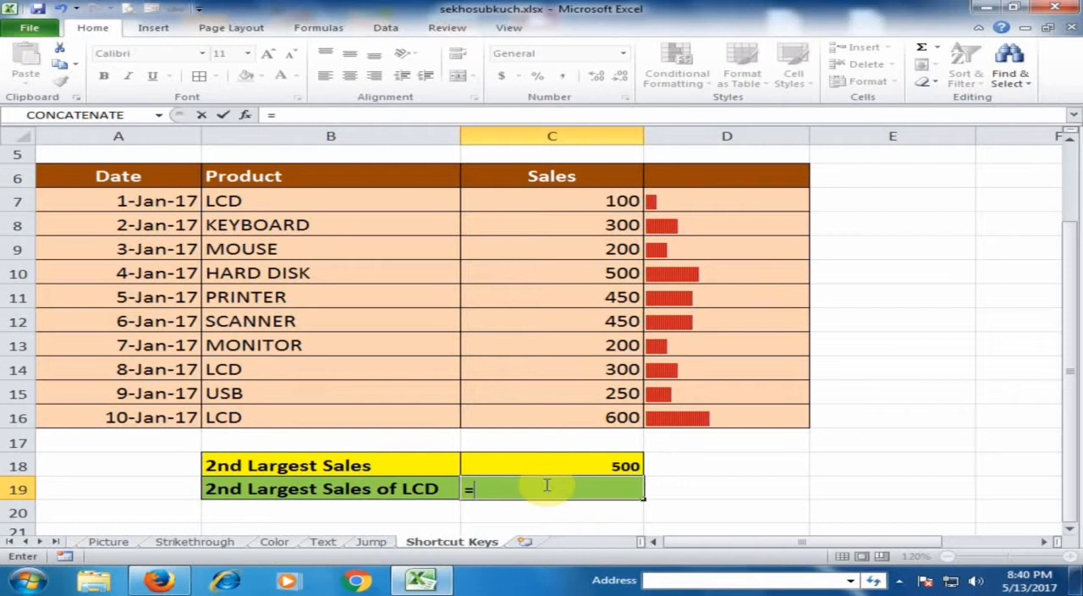
{"action": "type", "text": "lar"}
{"action": "key", "text": "Tab"}
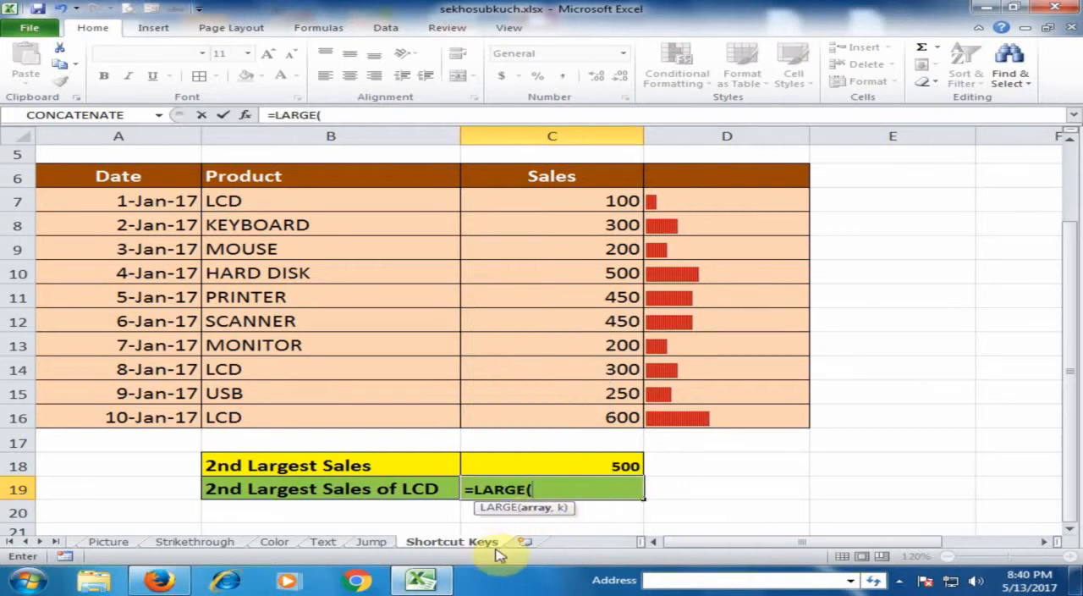
{"action": "type", "text": "if"}
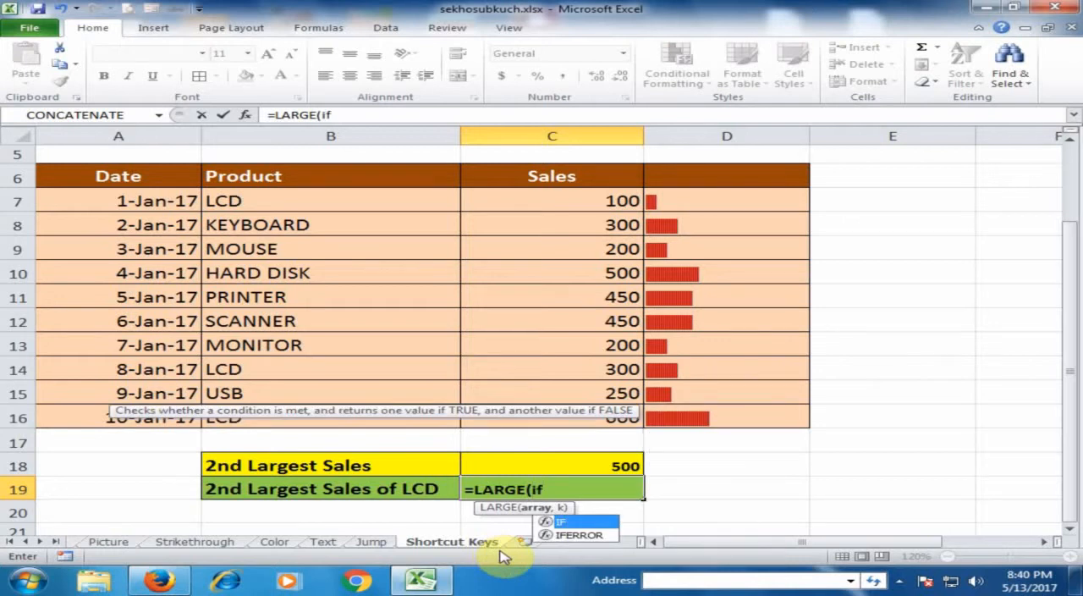
{"action": "key", "text": "Tab"}
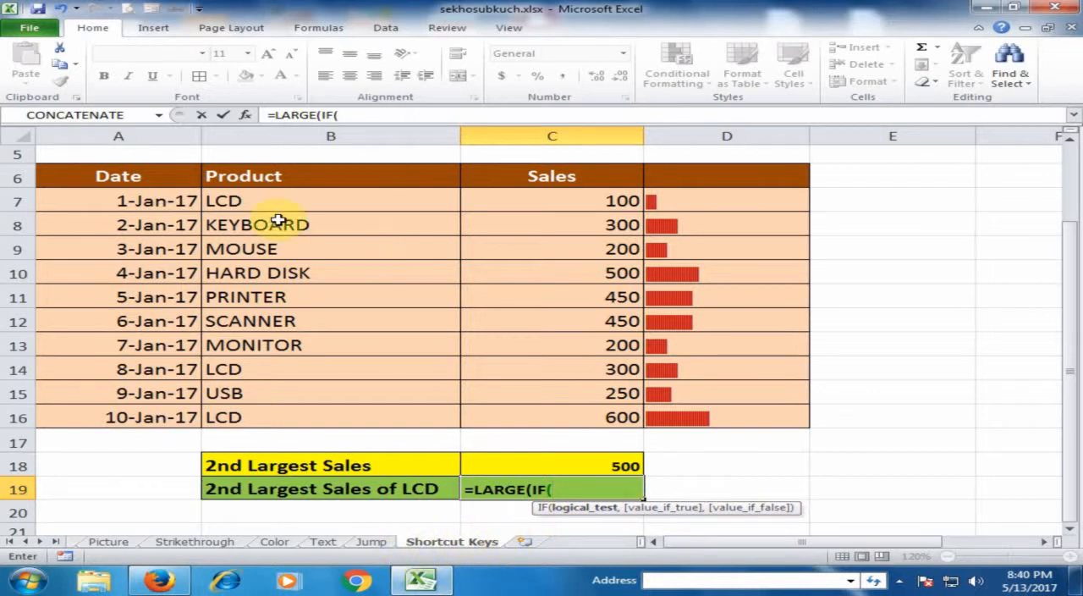
{"action": "left_click_drag", "start_coordinate": [281, 200], "coordinate": [302, 412]}
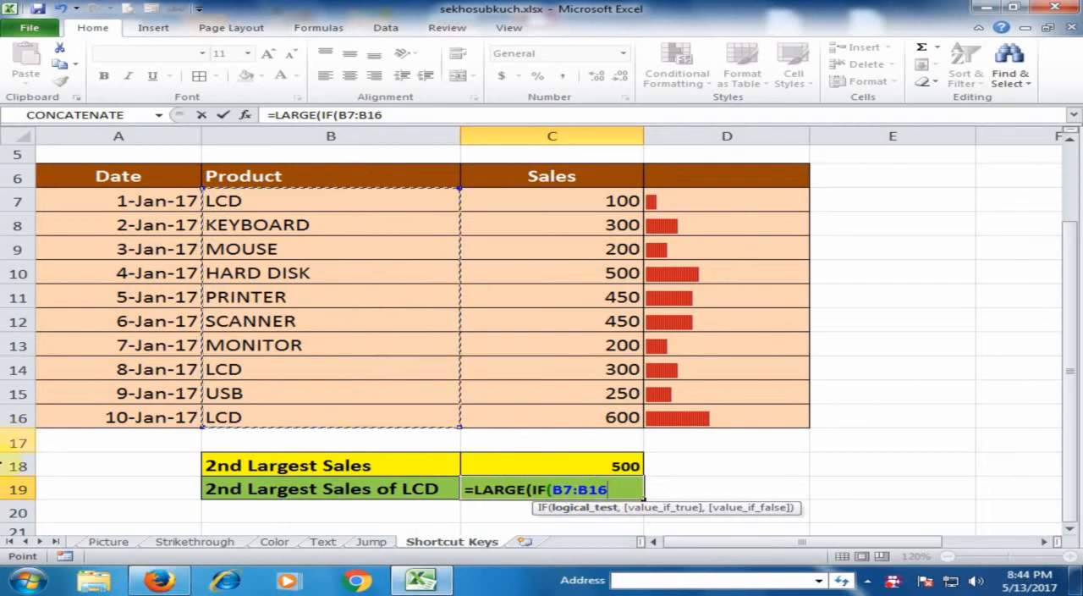
{"action": "type", "text": "="}
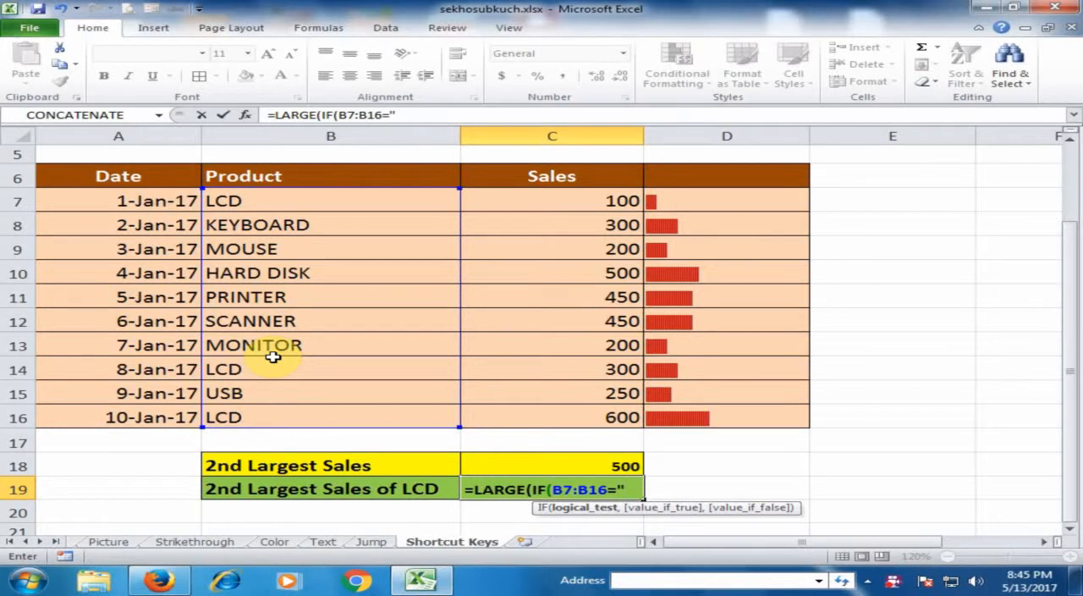
{"action": "type", "text": "CD"}
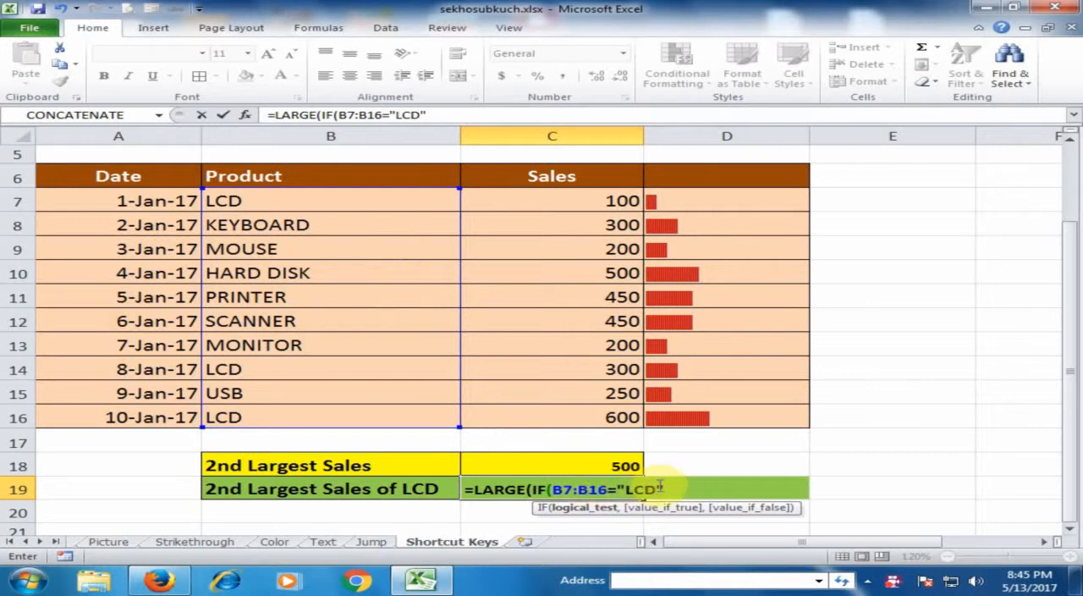
Complete the C19 formula as =LARGE(IF(B7:B16="LCD",C7:C16," "),2), enter it as an array formula, and check it against the LCD sales in C16.
{"action": "type", "text": ","}
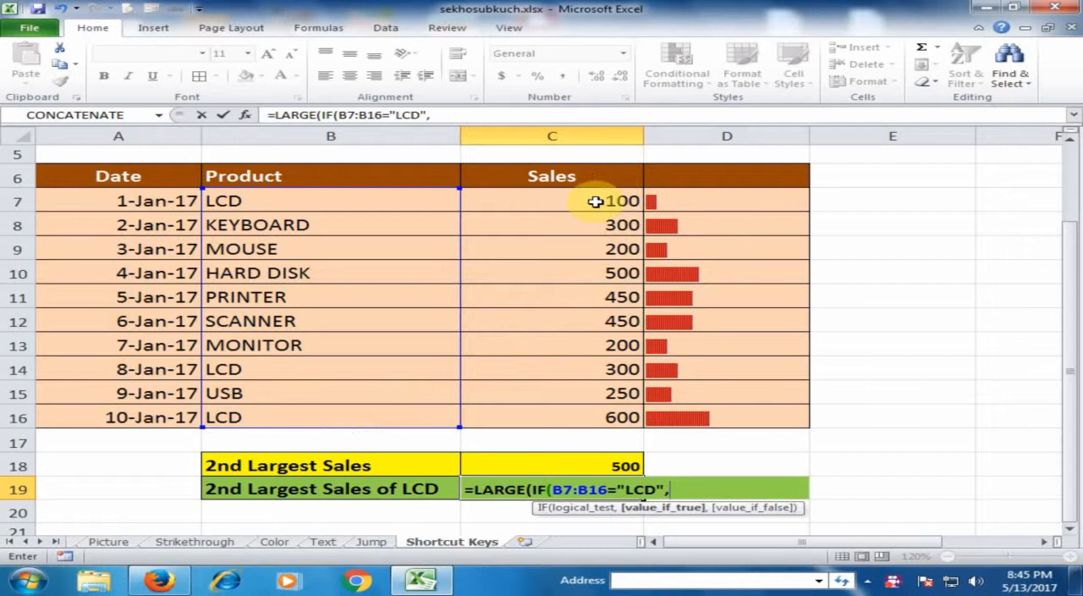
{"action": "left_click_drag", "start_coordinate": [572, 244], "coordinate": [554, 411]}
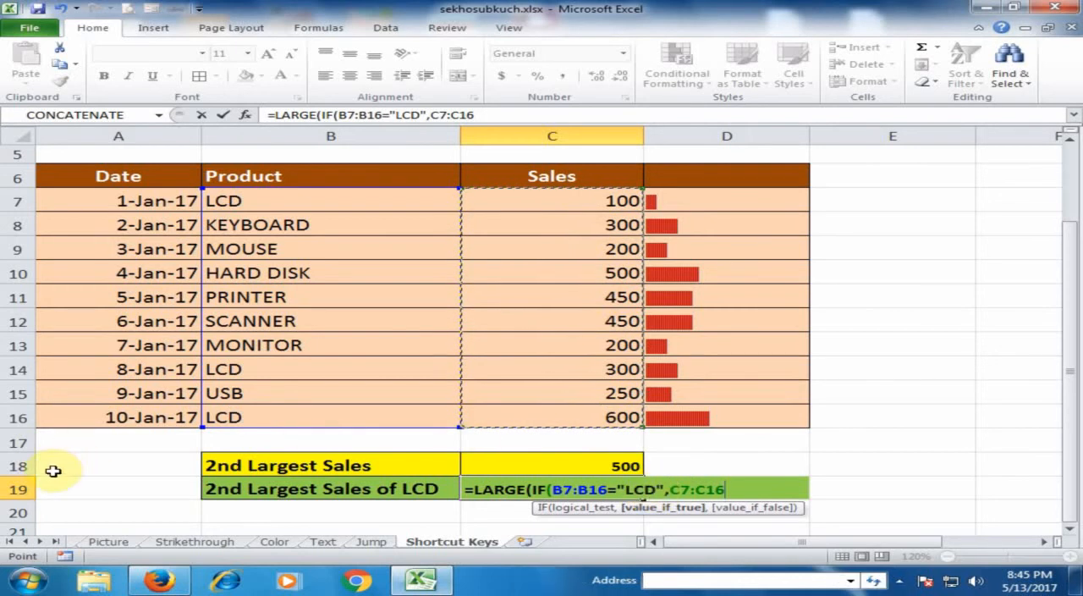
{"action": "type", "text": ",\" \")."}
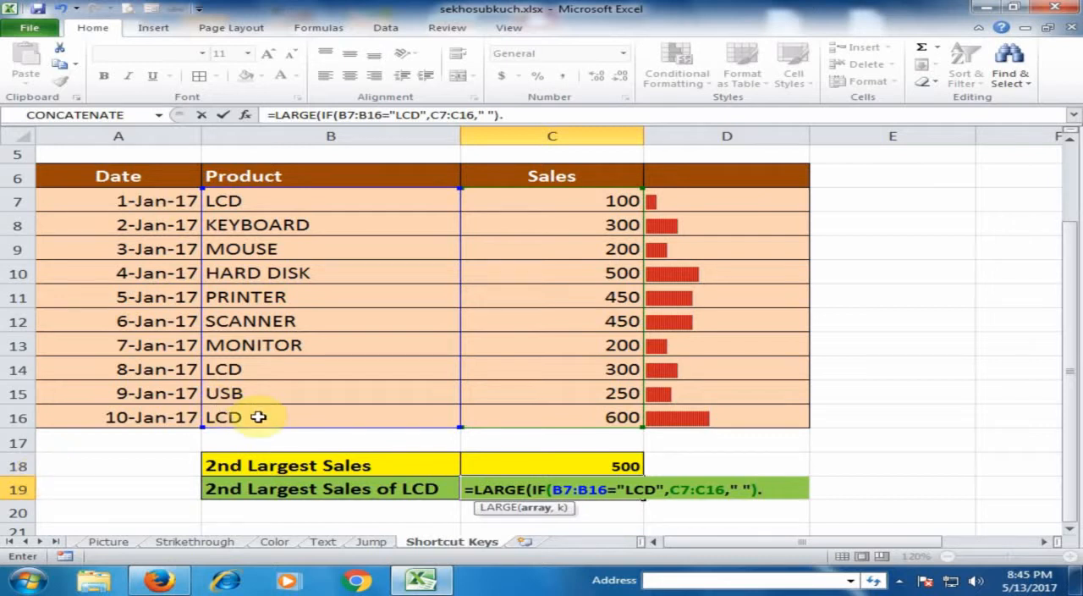
{"action": "type", "text": ","}
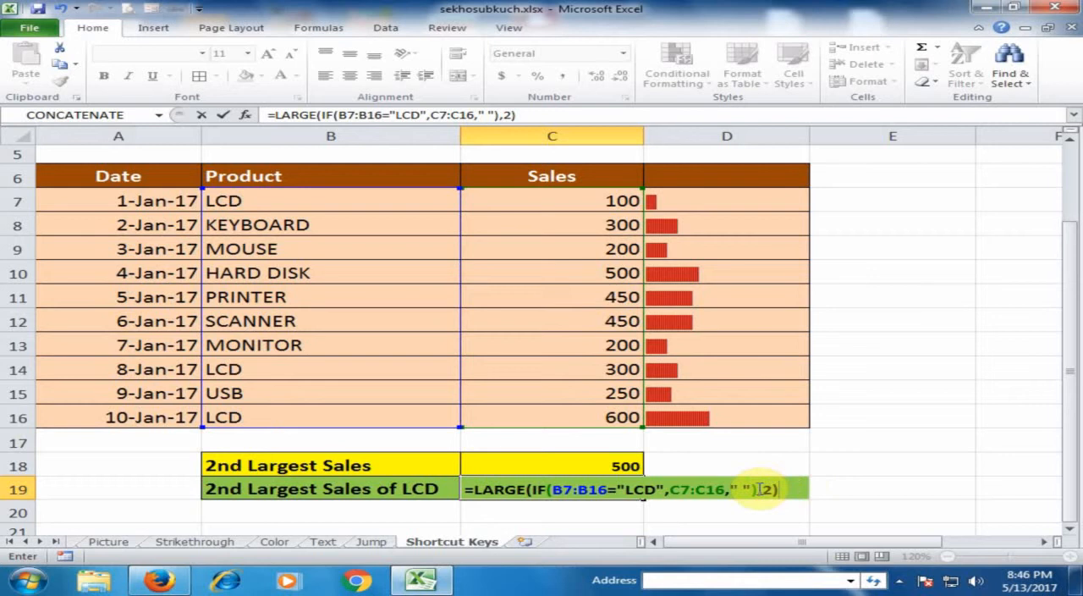
{"action": "key", "text": "ctrl+shift+Return"}
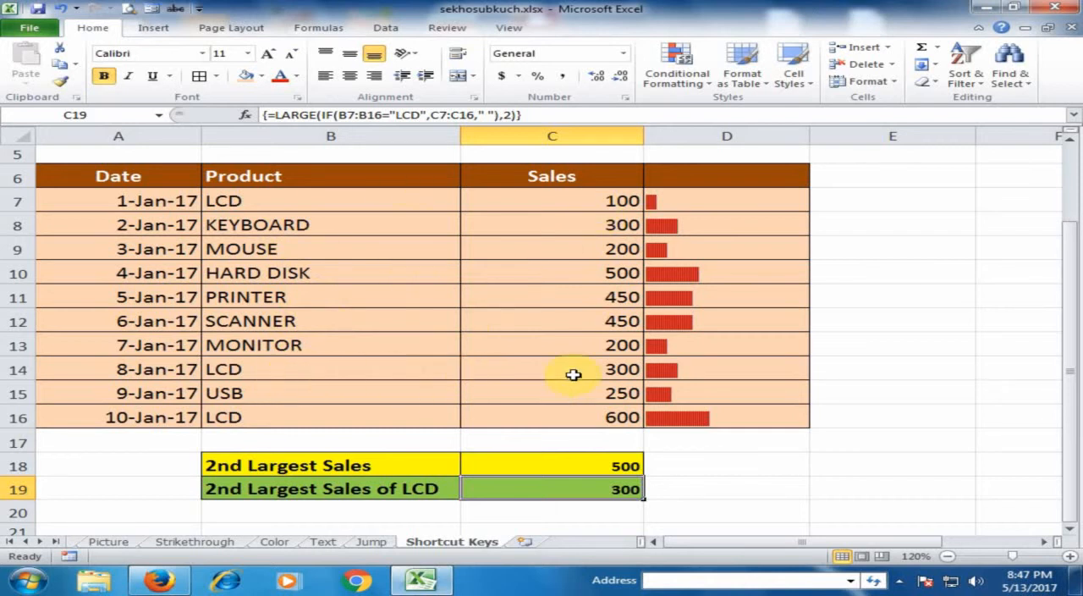
{"action": "left_click", "coordinate": [622, 418]}
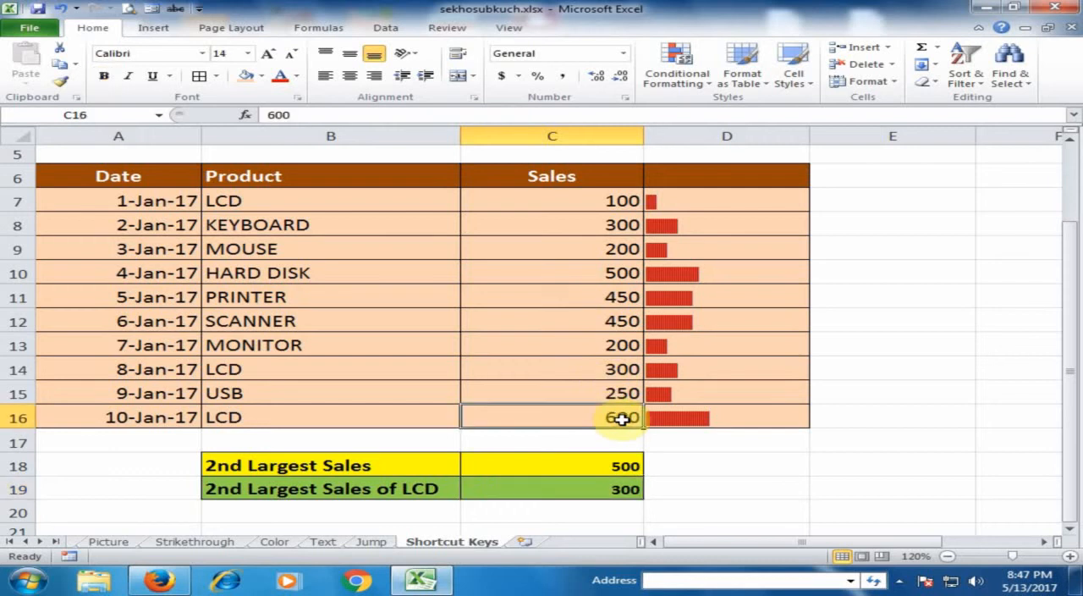
Change the 1-Jan-17 LCD sales value in C7 to 400 and check the array formula's result in C19.
{"action": "left_click", "coordinate": [604, 369]}
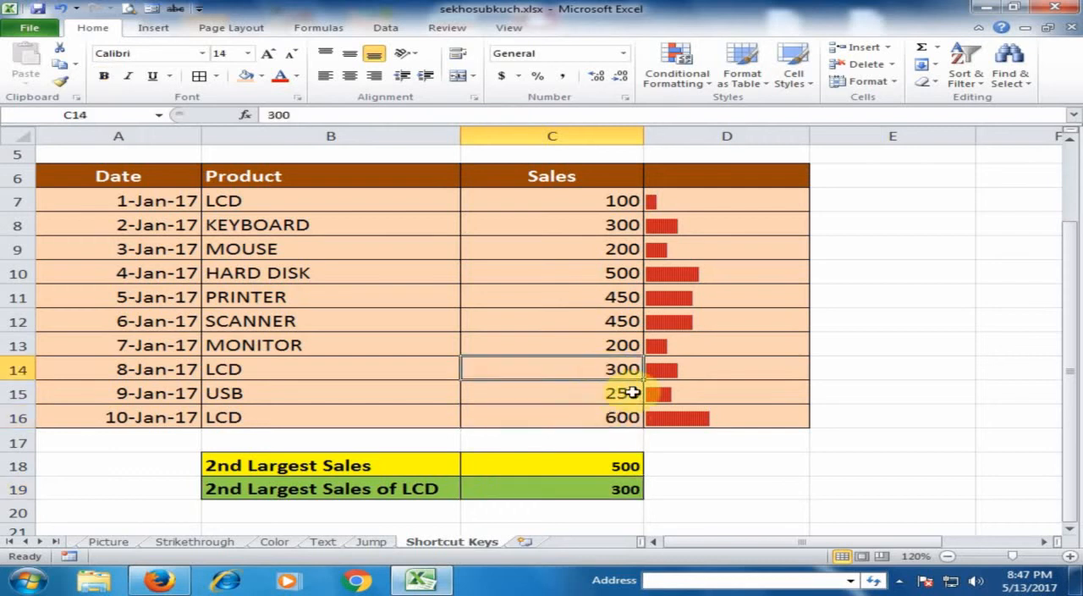
{"action": "left_click", "coordinate": [624, 487]}
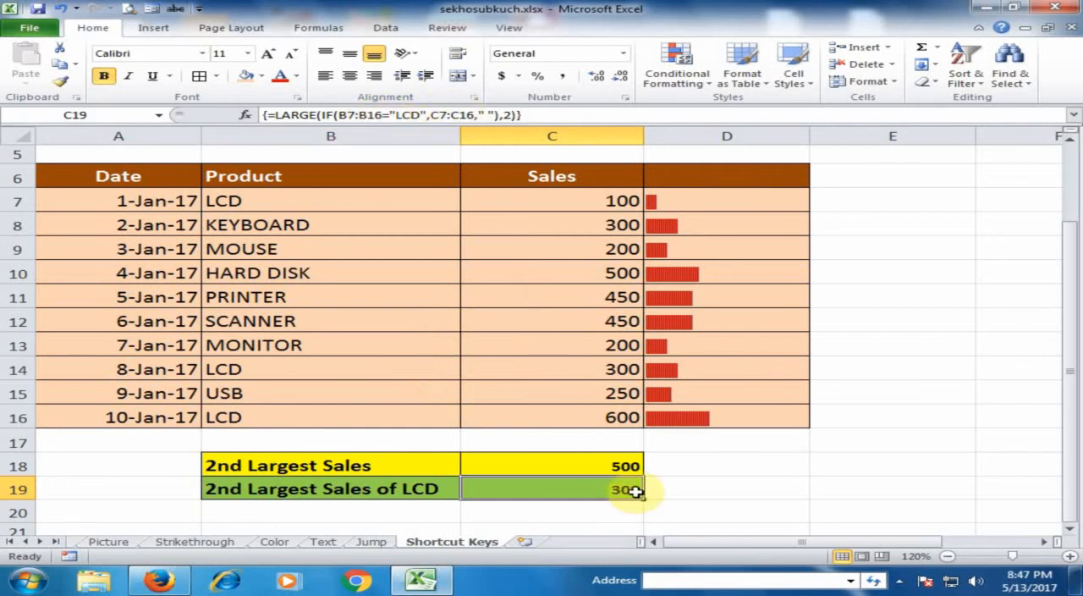
{"action": "left_click", "coordinate": [575, 201]}
{"action": "type", "text": "40"}
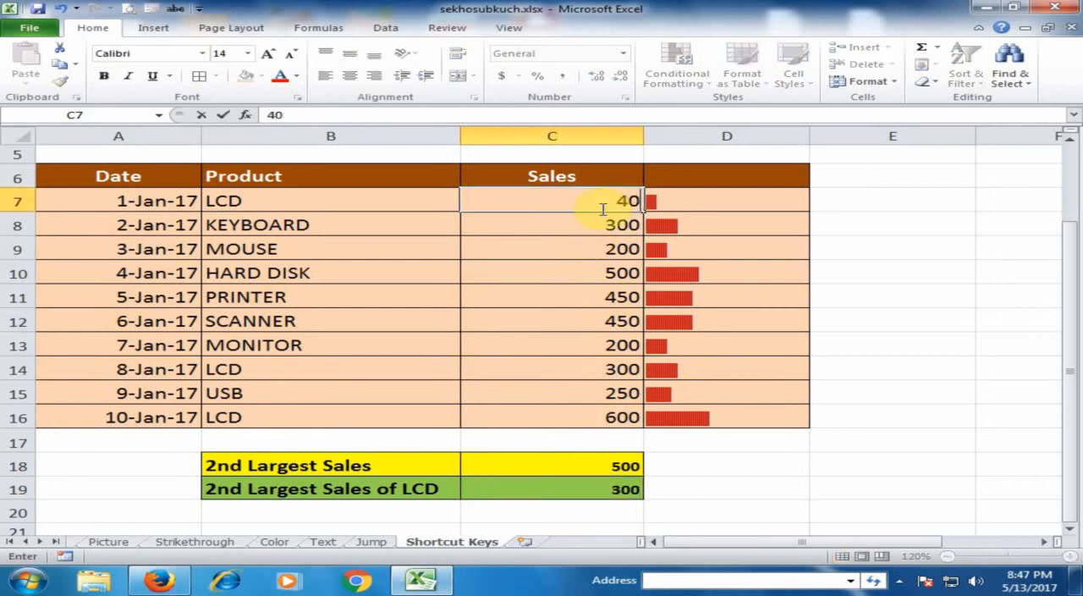
{"action": "key", "text": "Return"}
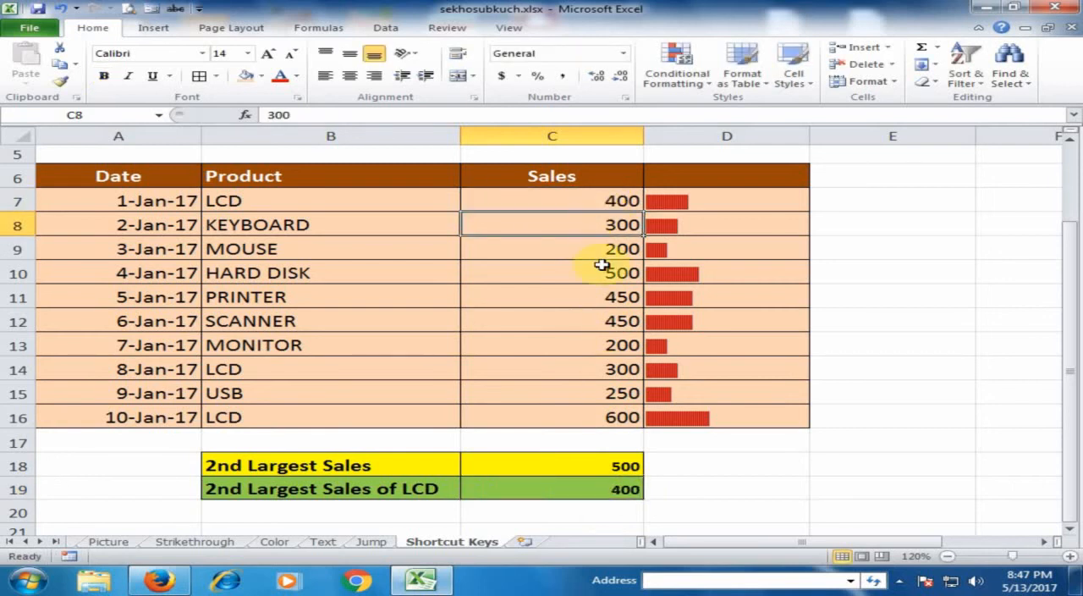
{"action": "left_click", "coordinate": [609, 495]}
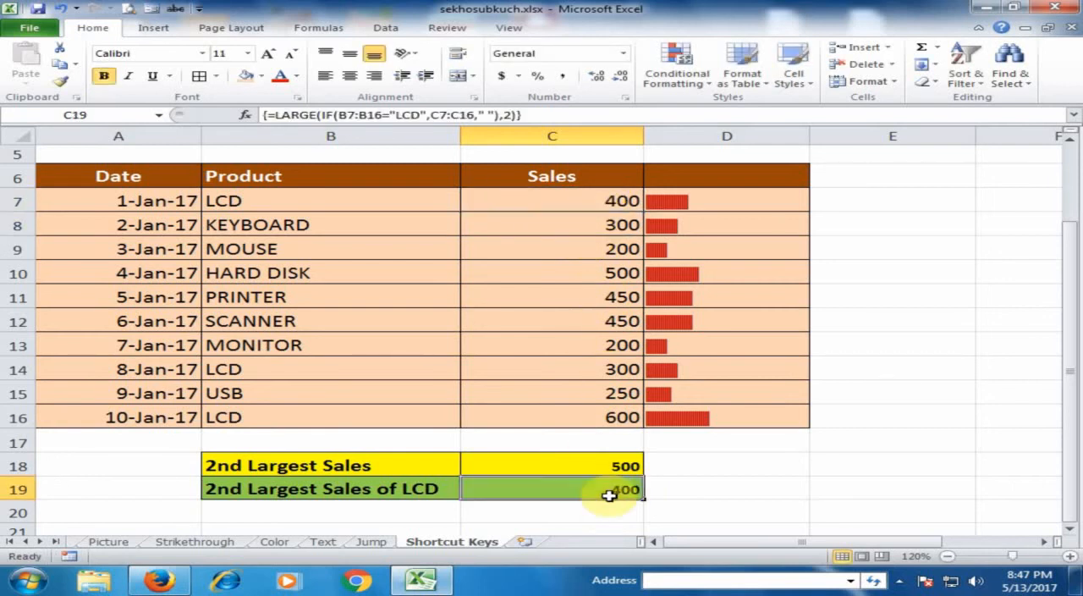
{"action": "left_click", "coordinate": [592, 205]}
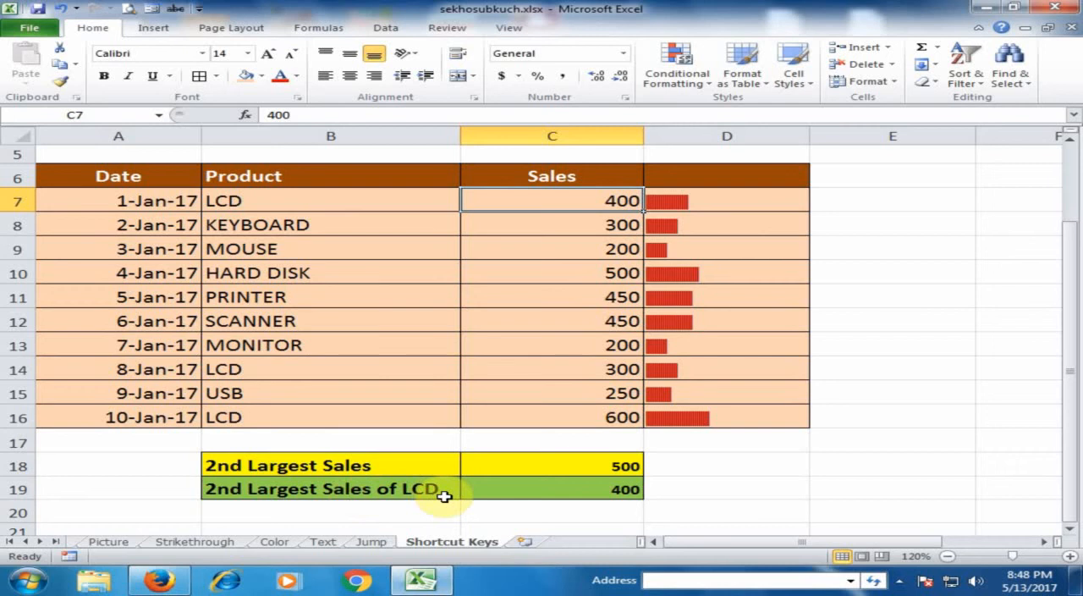
Re-enter the LARGE/IF formula in C19 as a normal formula instead of an array formula.
{"action": "left_click", "coordinate": [563, 492]}
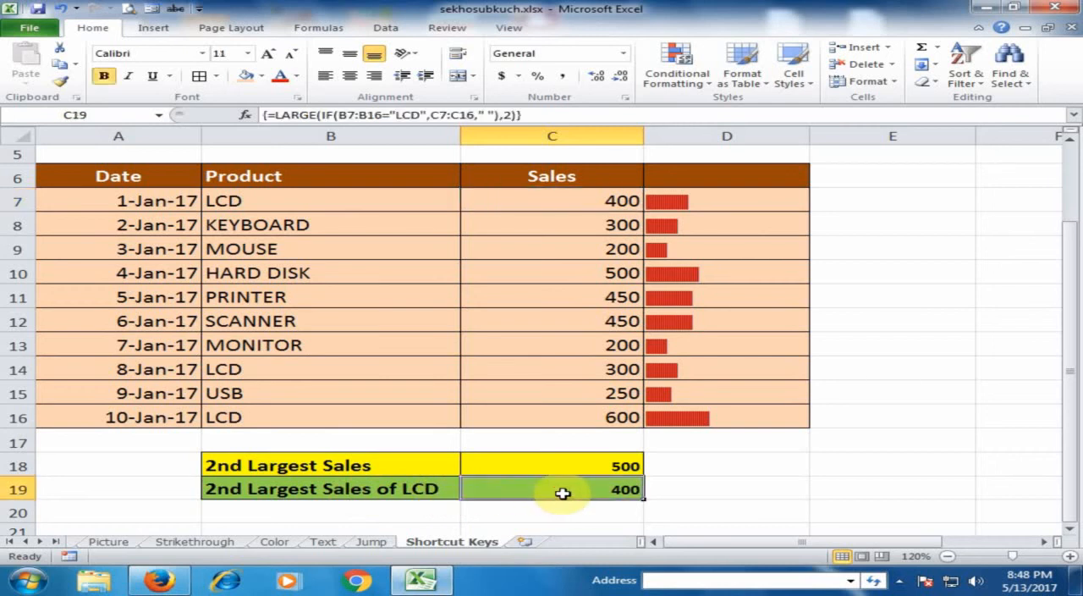
{"action": "double_click", "coordinate": [584, 491]}
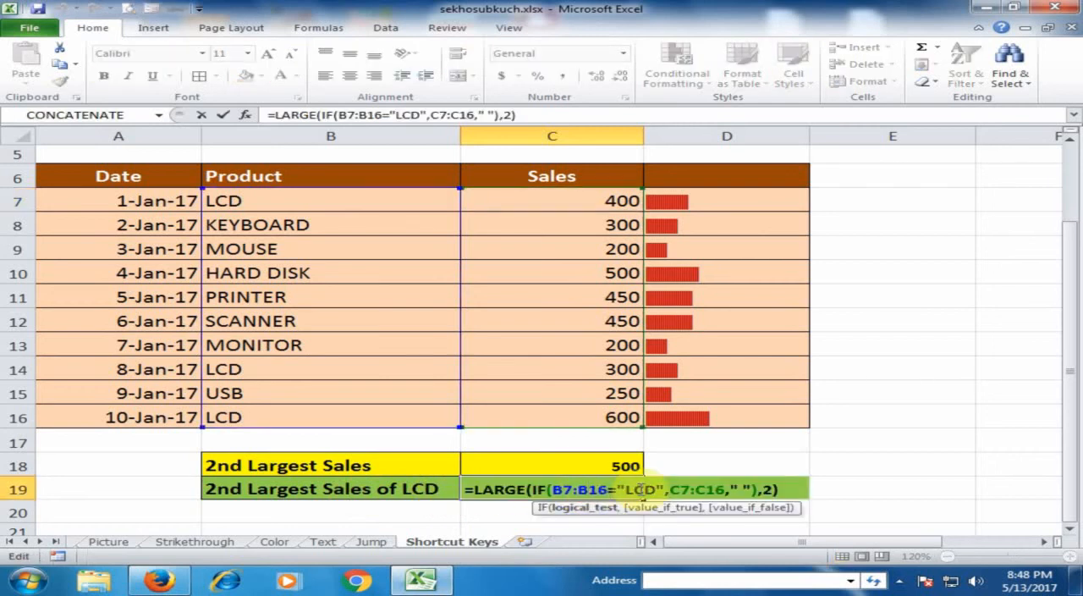
{"action": "left_click", "coordinate": [800, 489]}
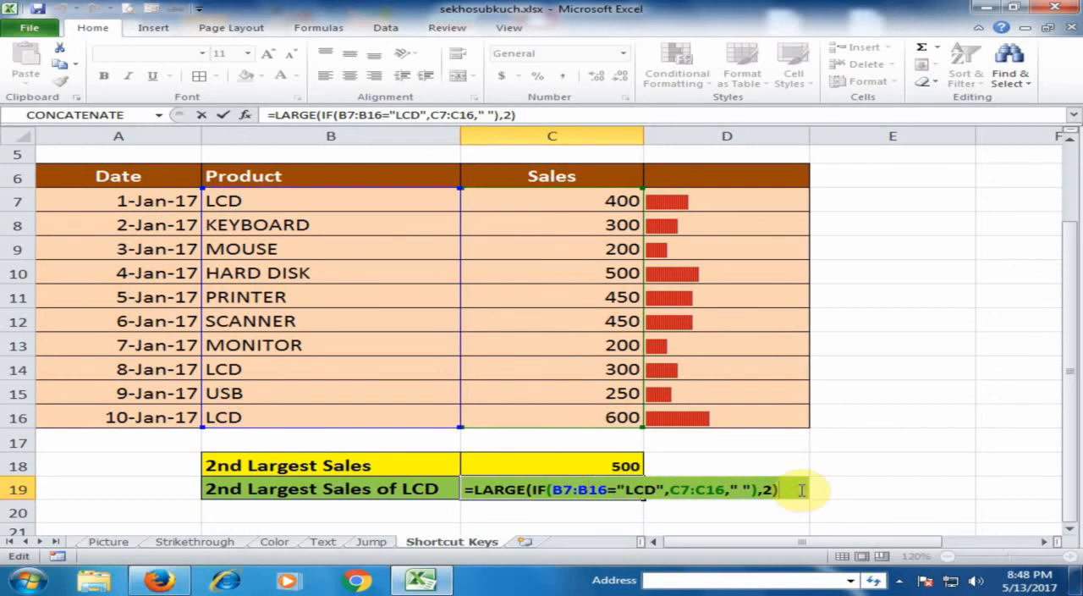
{"action": "key", "text": "Return"}
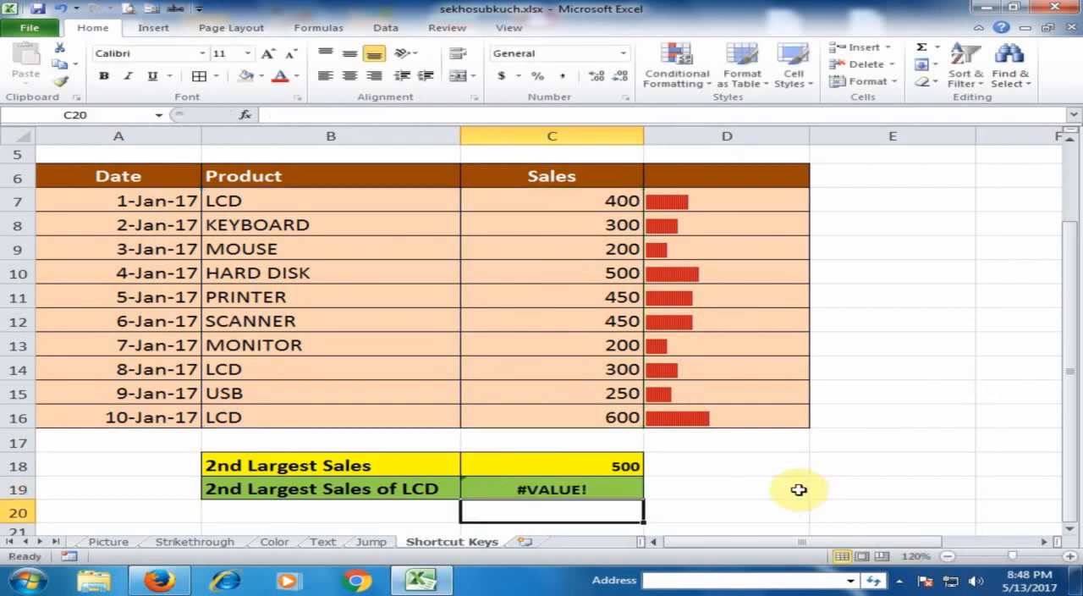
Re-enter =LARGE(IF(B7:B16="LCD",C7:C16," "),2) in C19 as an array formula.
{"action": "left_click", "coordinate": [623, 490]}
{"action": "double_click", "coordinate": [626, 489]}
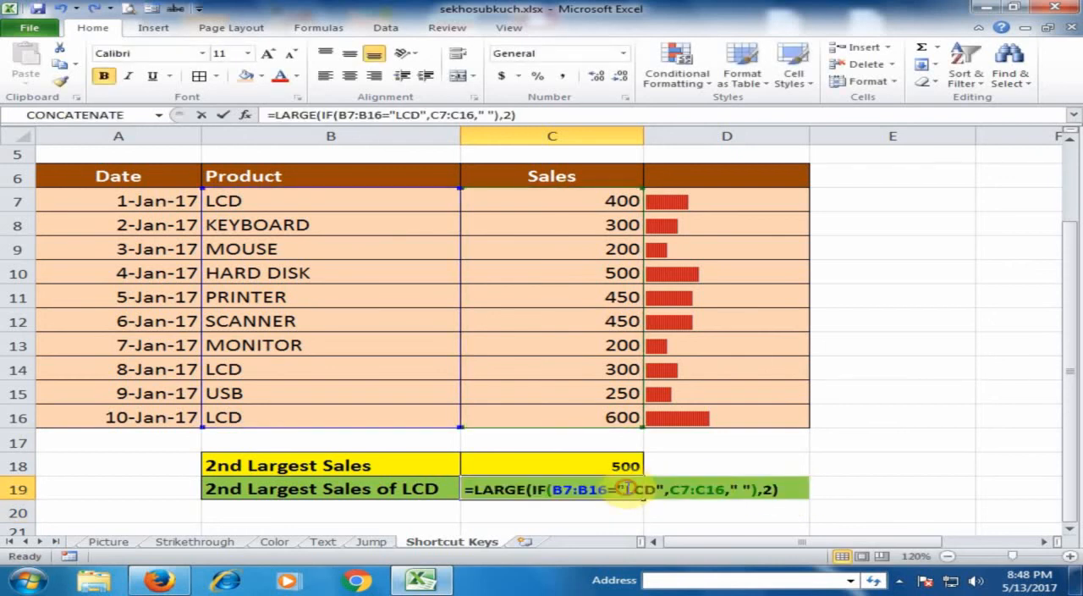
{"action": "left_click", "coordinate": [797, 486]}
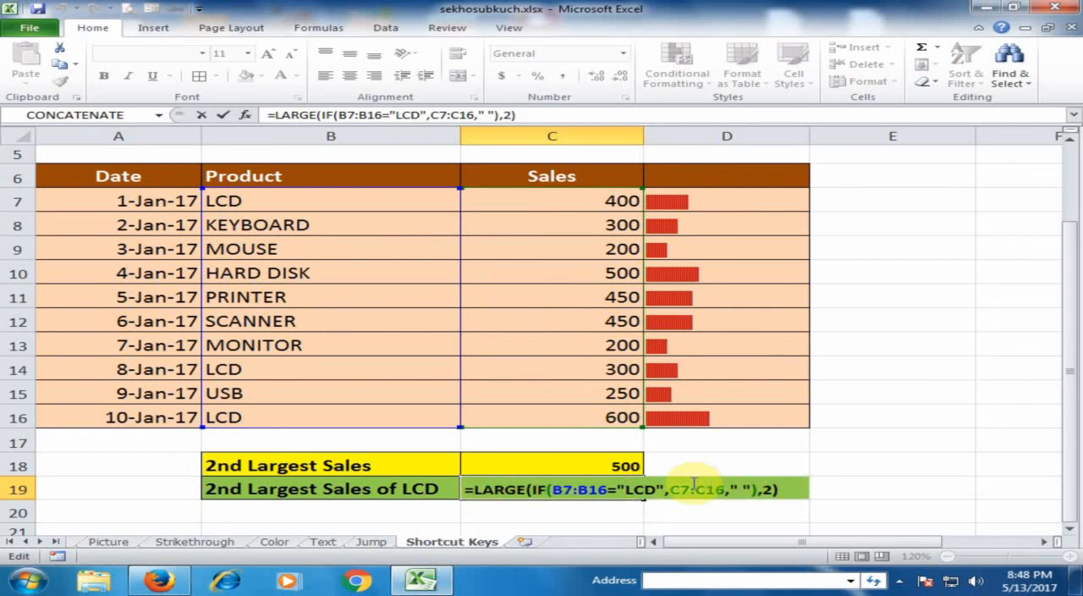
{"action": "key", "text": "ctrl+shift+Return"}
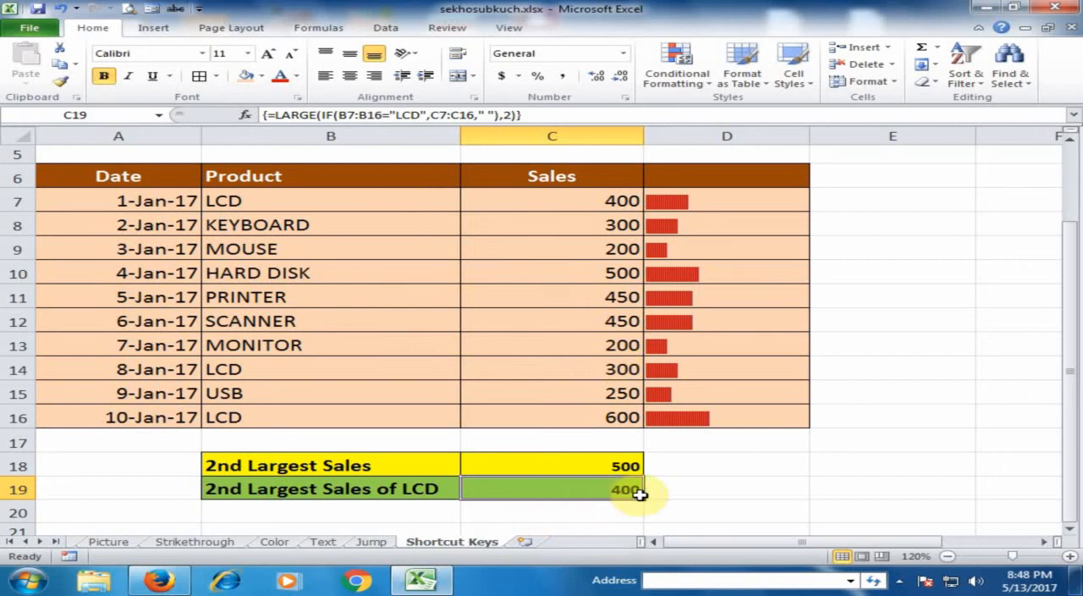
{"action": "left_click", "coordinate": [686, 488]}
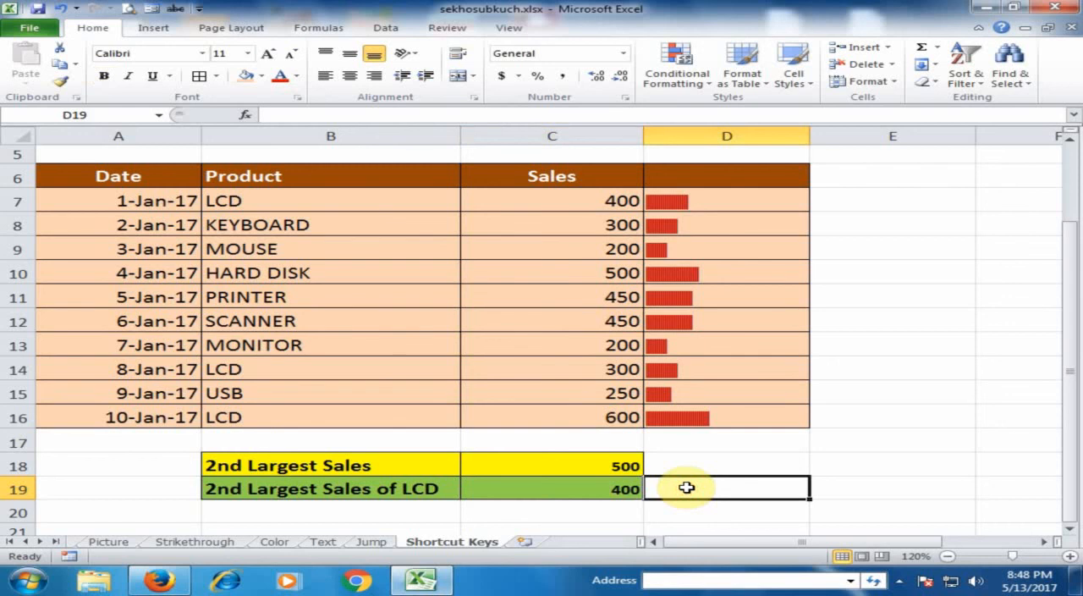
{"action": "scroll", "coordinate": [686, 488], "scroll_direction": "up", "scroll_amount": 2}
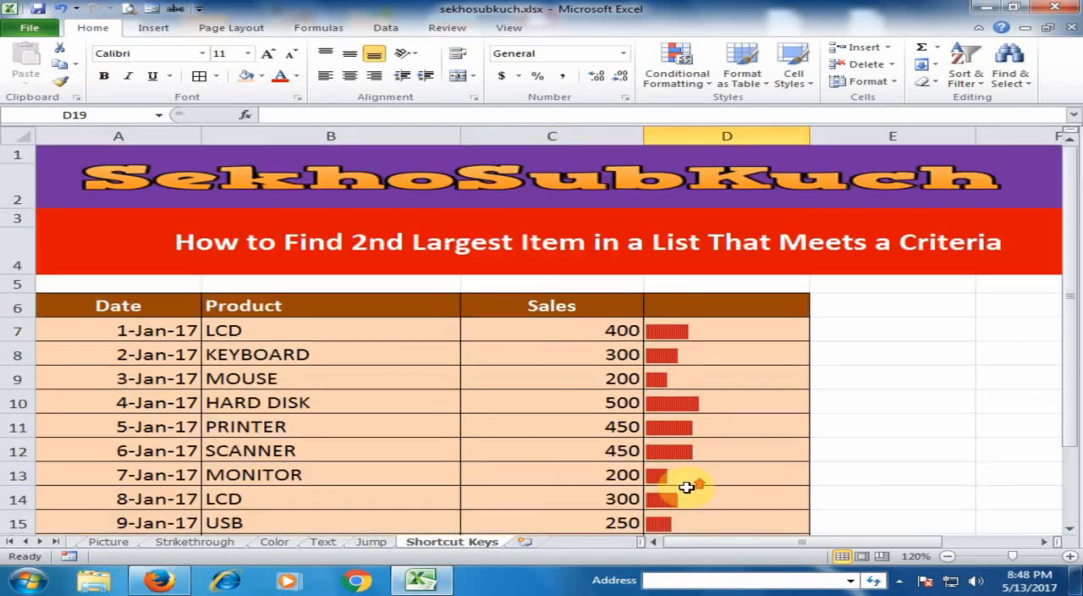